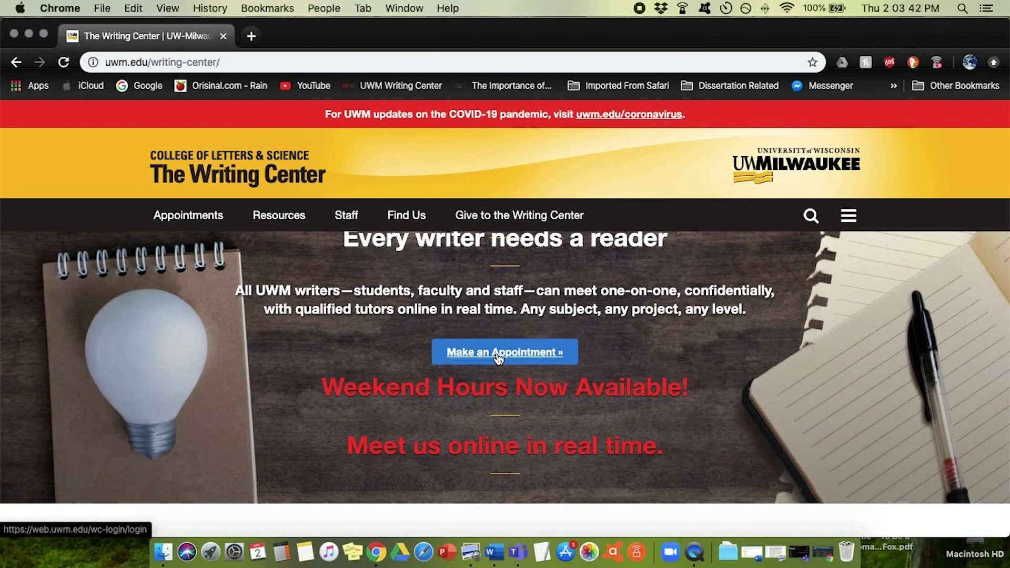
- Open the appointment login from the Writing Center homepage and sign in with the ePantherID and account password
left_click(498, 356)
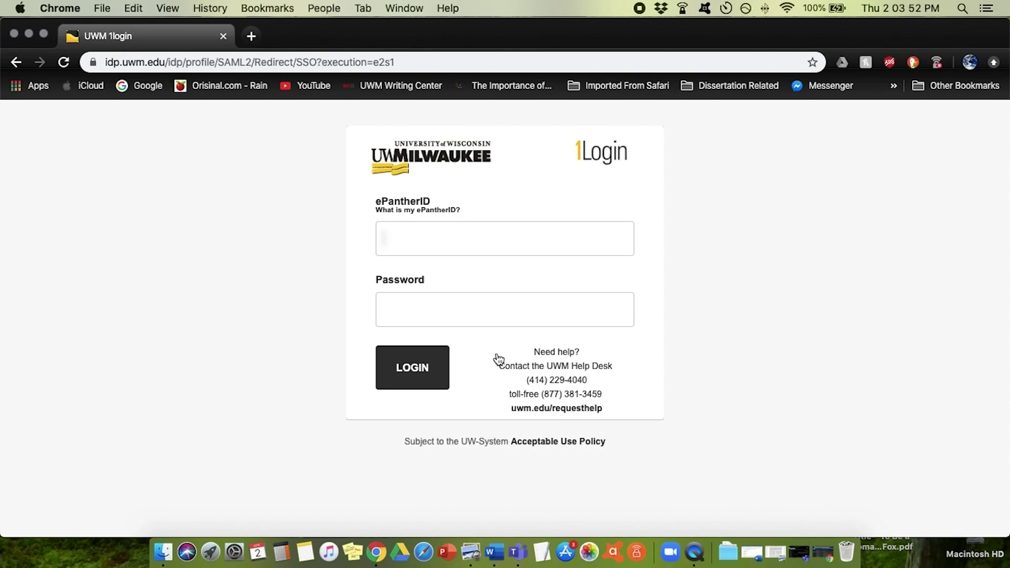
type("[blurred]")
key("Tab")
type("*************")
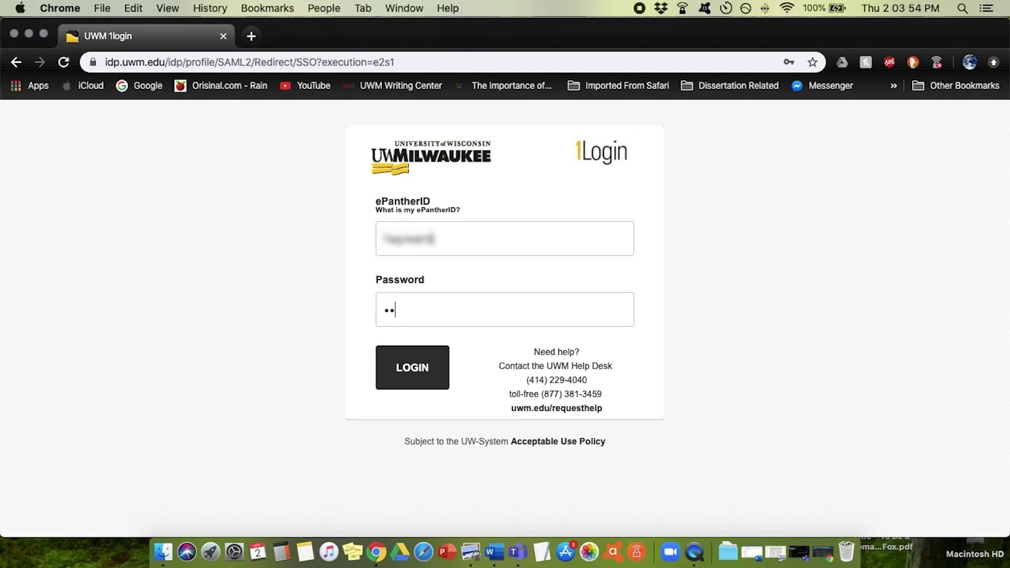
key("Return")
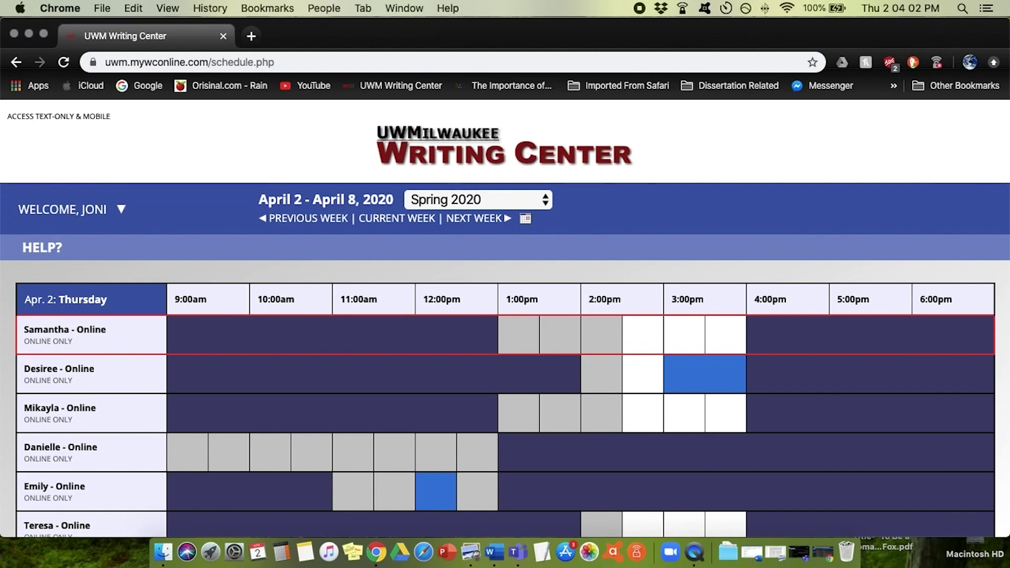
- Start an appointment in the third tutor's 3:00pm slot on Thursday, April 2, and set its end time to 4:00pm
scroll(789, 483, "down", 5)
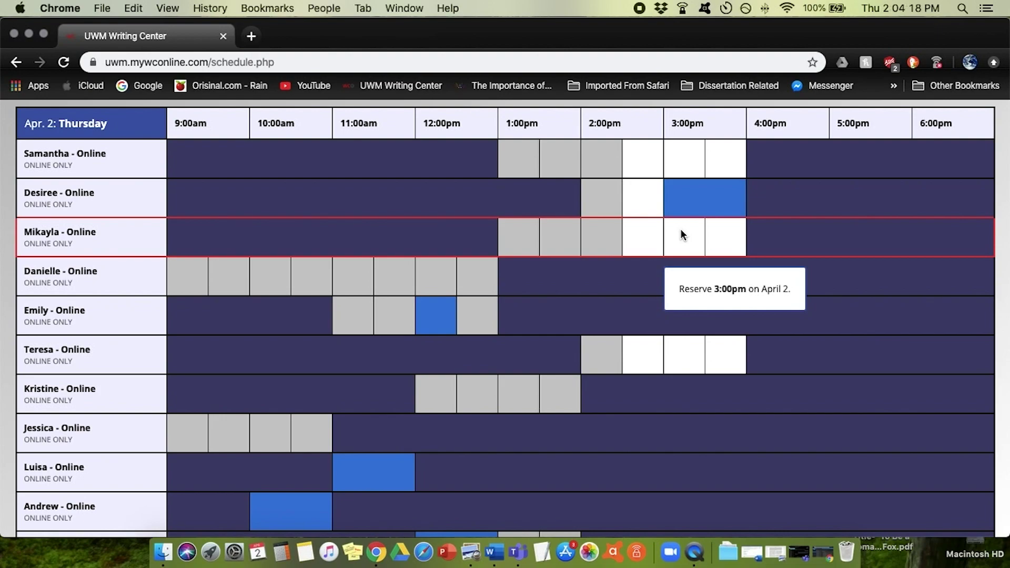
left_click(682, 231)
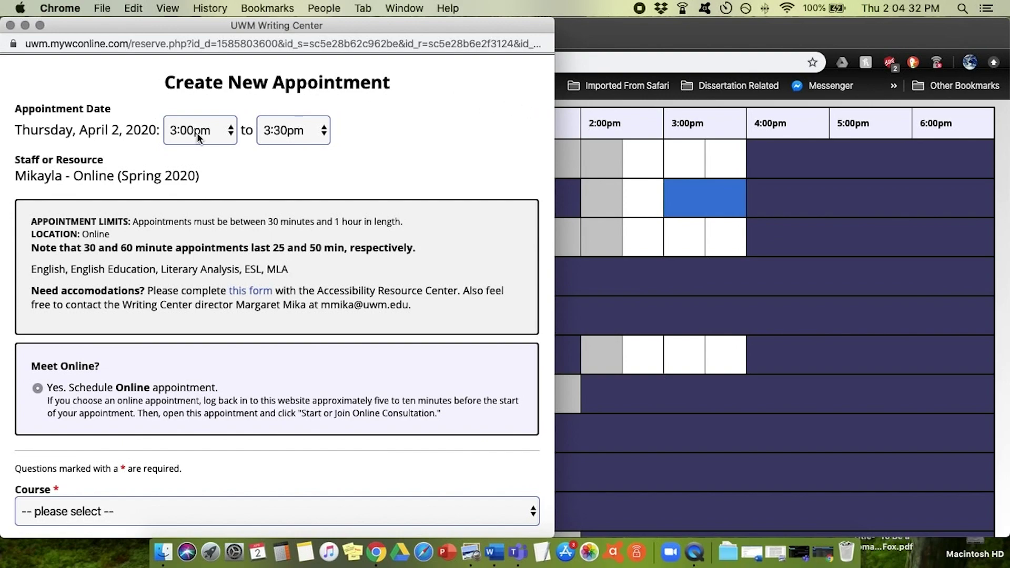
left_click(315, 132)
left_click(314, 130)
left_click(316, 133)
left_click(308, 143)
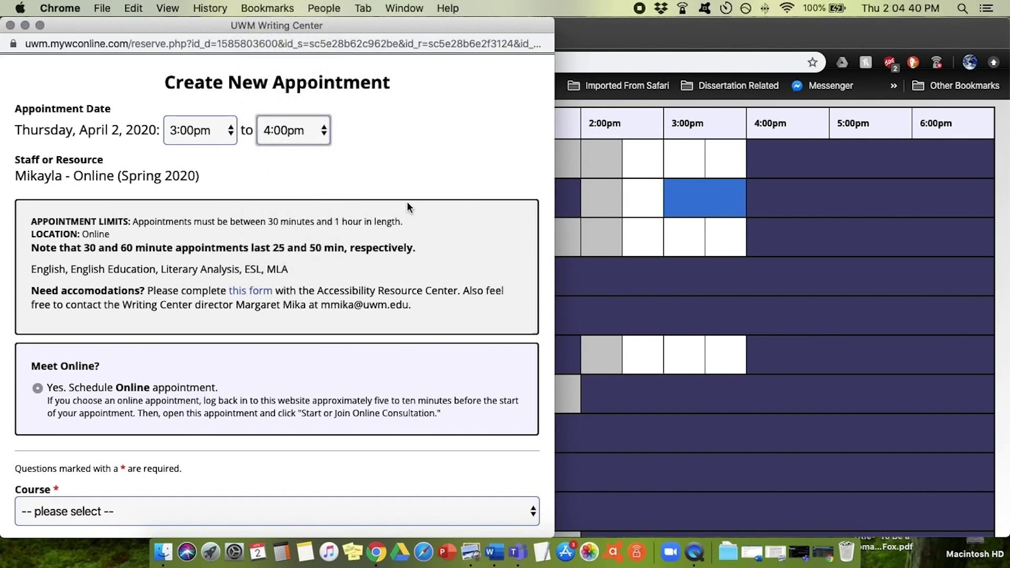
- Set the course to Other, enter BUS200 as the other course, and fill in the instructor's name
scroll(408, 206, "down", 5)
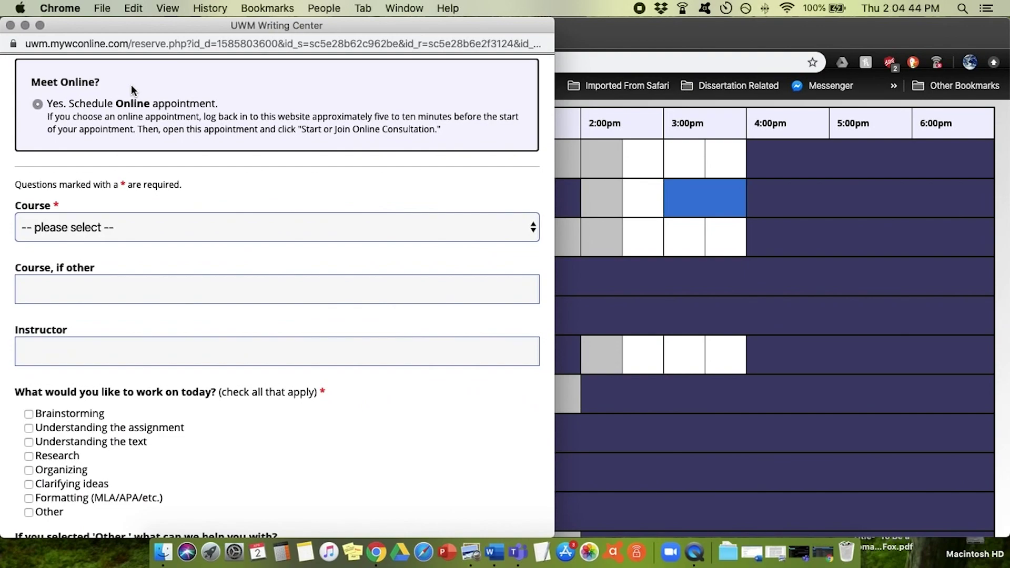
scroll(267, 208, "down", 3)
scroll(267, 208, "down", 3)
scroll(245, 137, "up", 1)
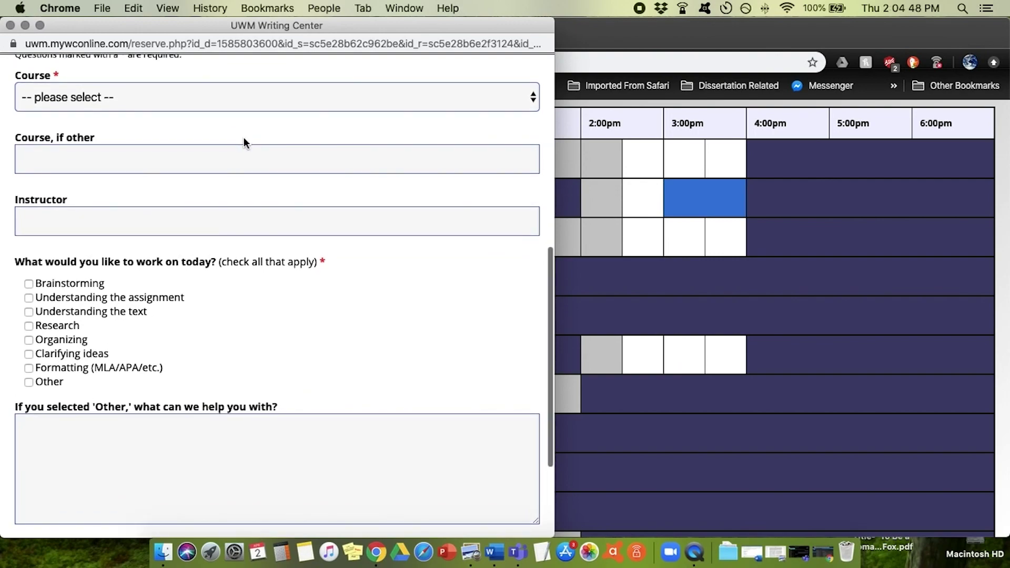
left_click(230, 107)
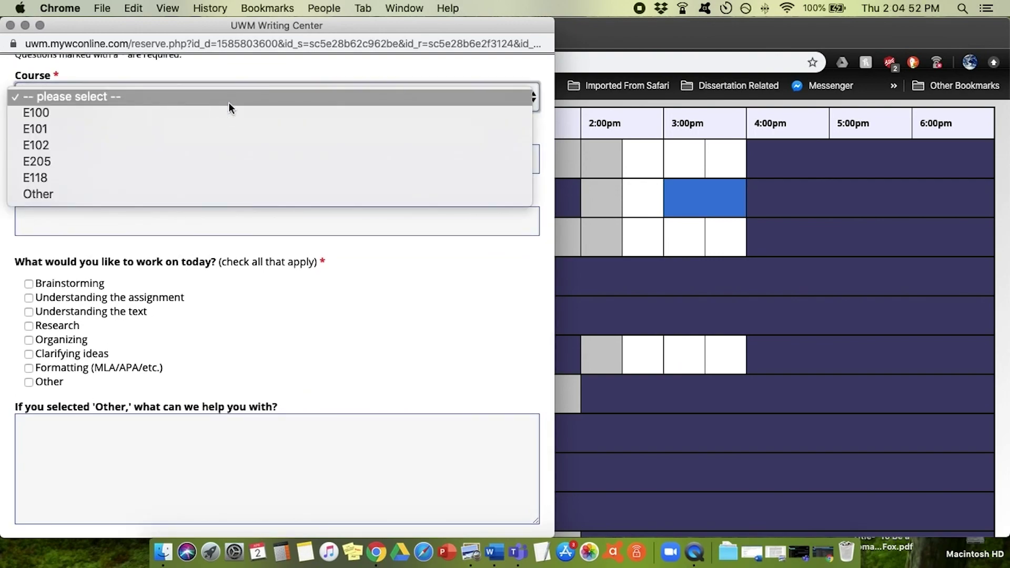
left_click(190, 193)
left_click(167, 155)
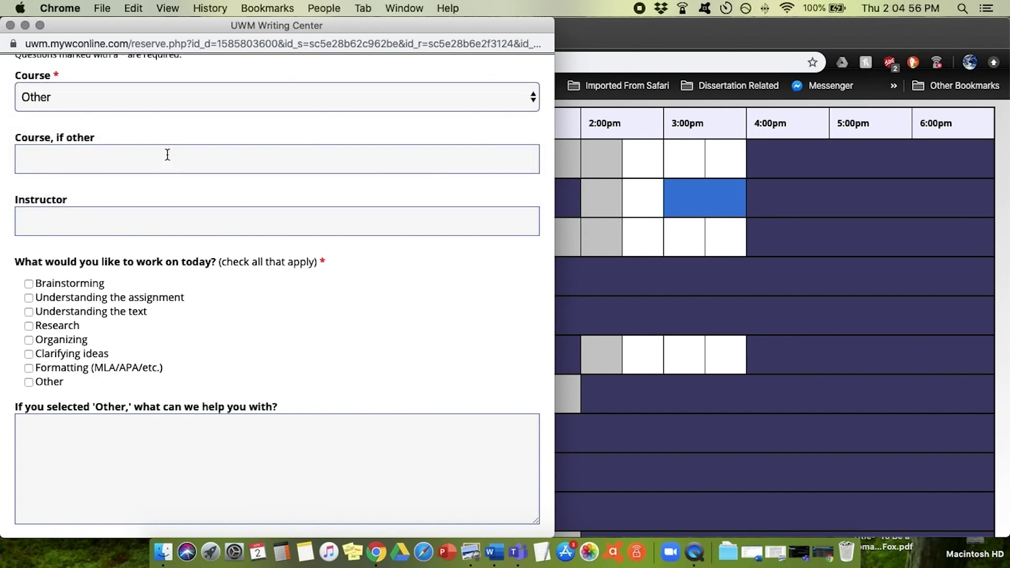
type("BUS200")
left_click(125, 215)
type("Prof Doe")
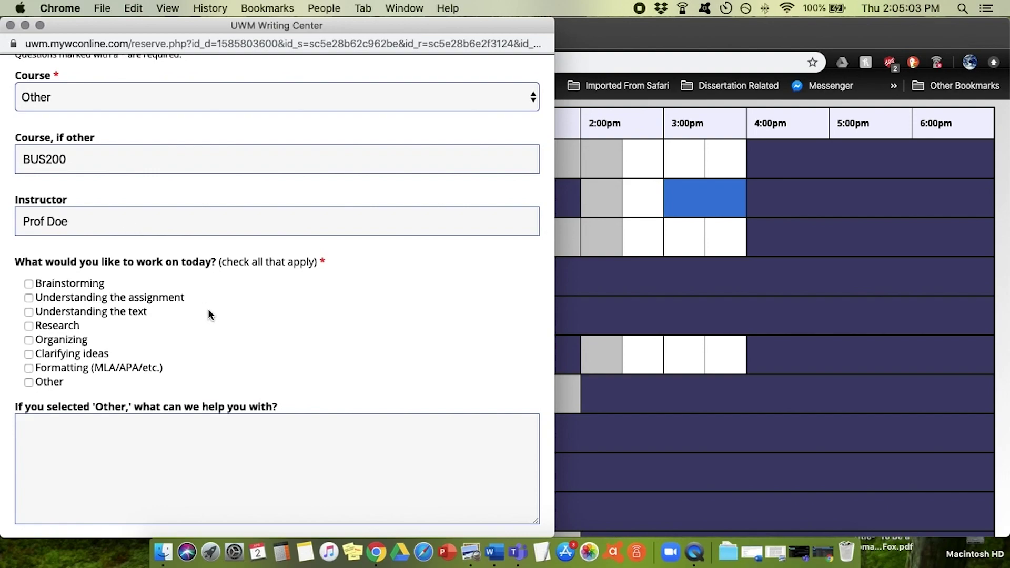
- Select only Other as the topic to work on and describe the help needed as "working on a resume"
scroll(209, 314, "down", 5)
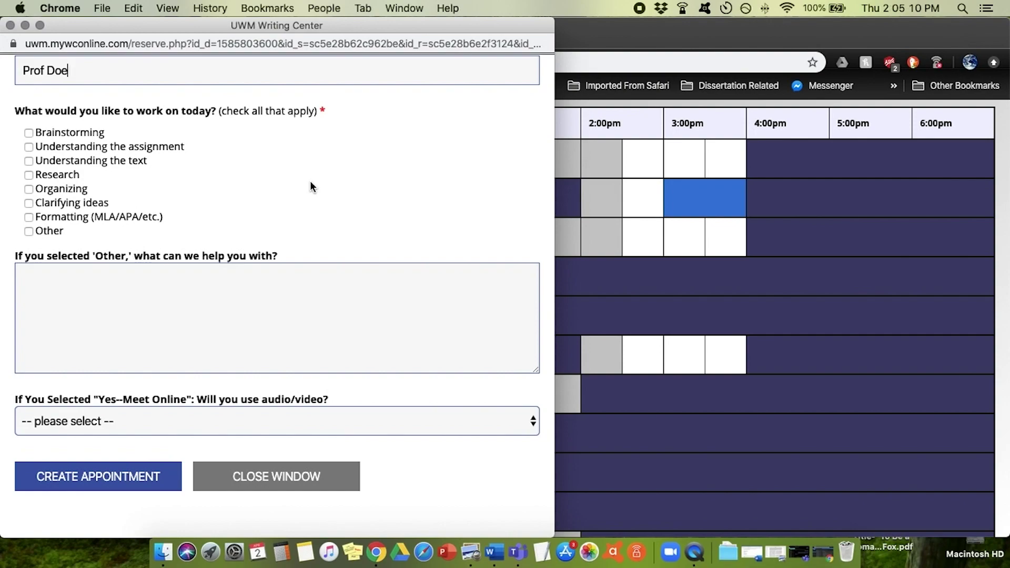
left_click(28, 146)
left_click(29, 147)
left_click(29, 231)
left_click(93, 304)
type("working on a resume")
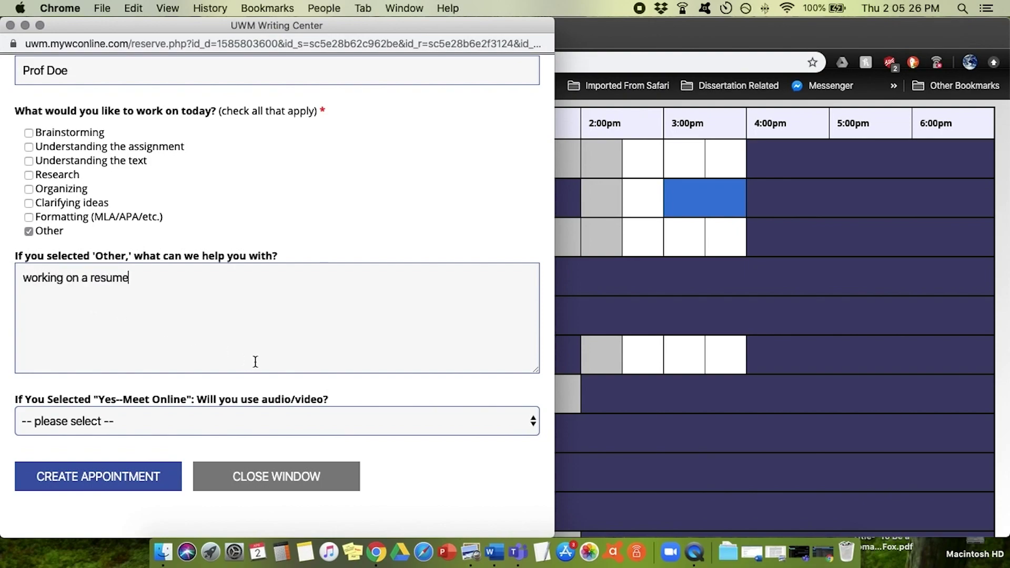
- Choose Yes for using audio/video, create the appointment, and close the appointment window
left_click(214, 422)
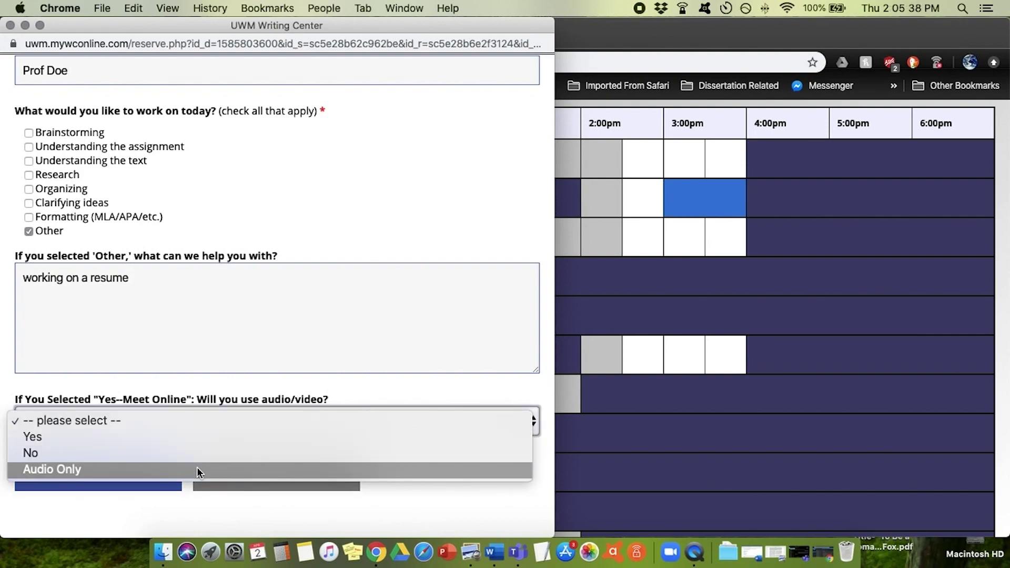
left_click(197, 438)
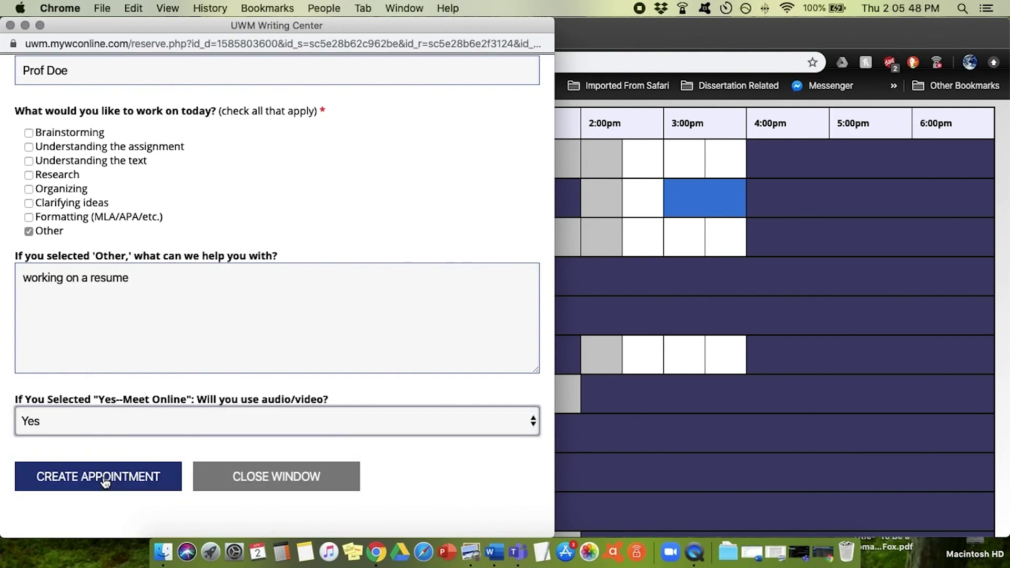
left_click(105, 479)
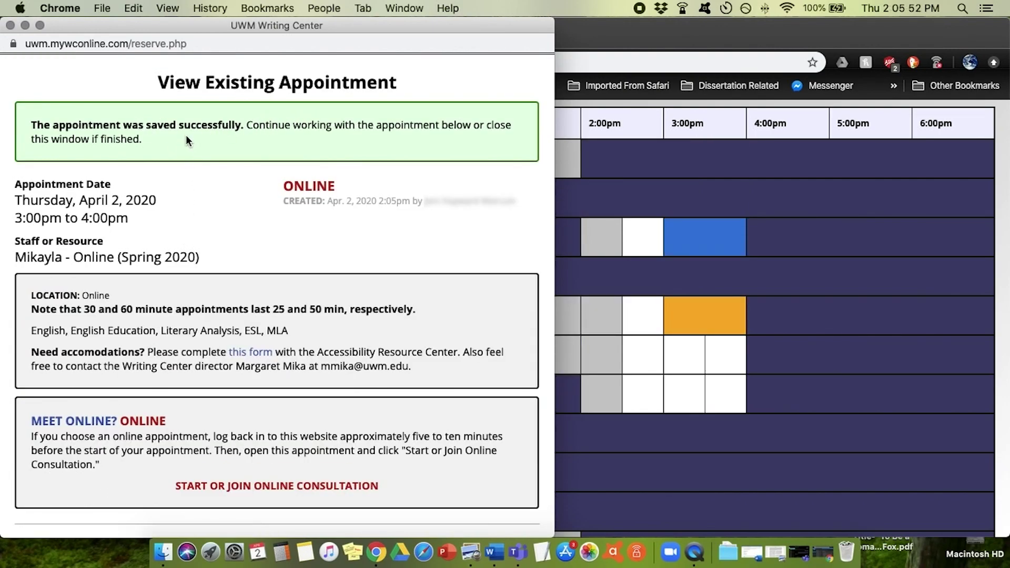
left_click(10, 26)
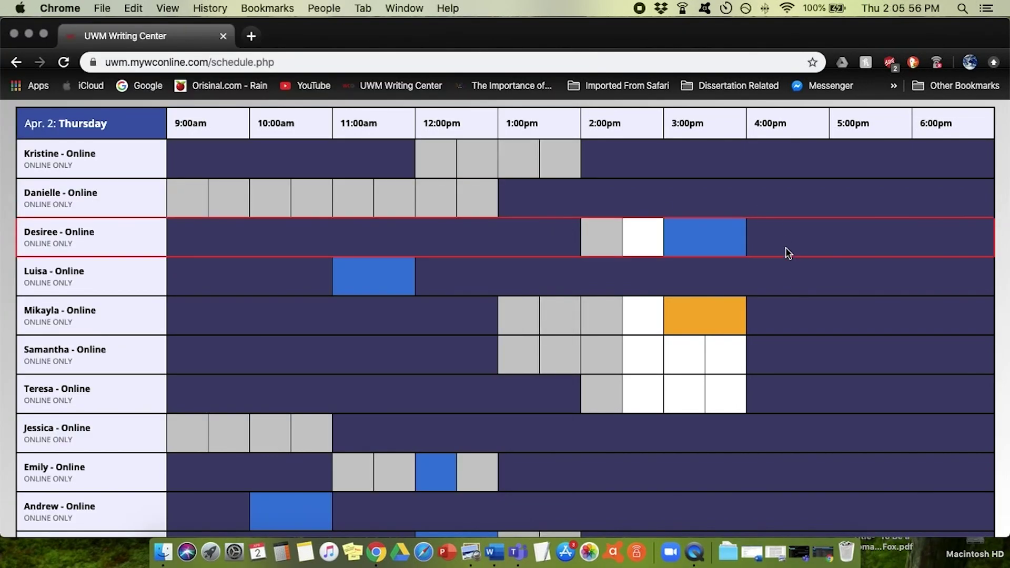
- Reopen the booked 3:00pm to 4:00pm appointment on April 2, cancel it, and close its window
scroll(790, 258, "up", 1)
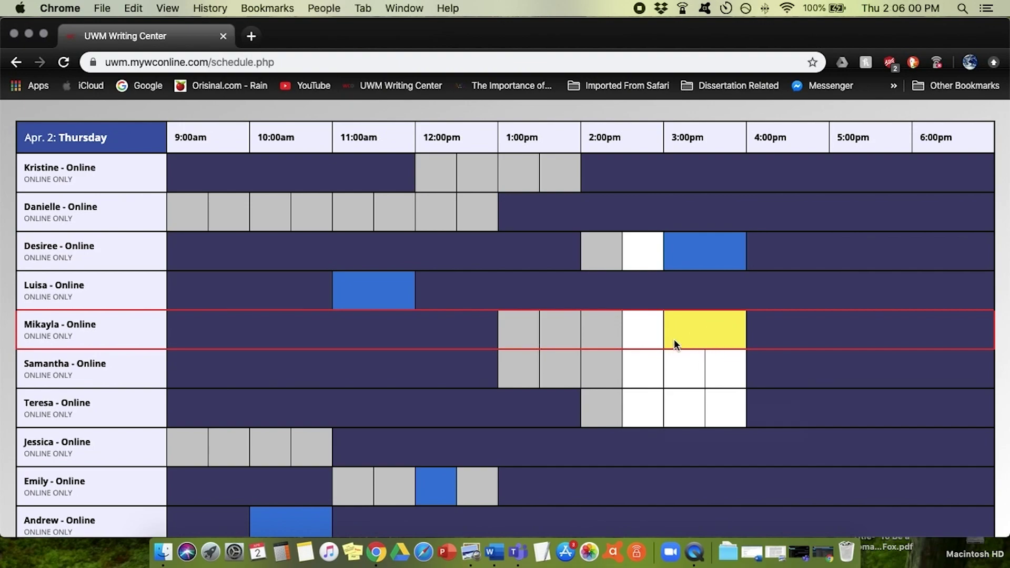
left_click(708, 329)
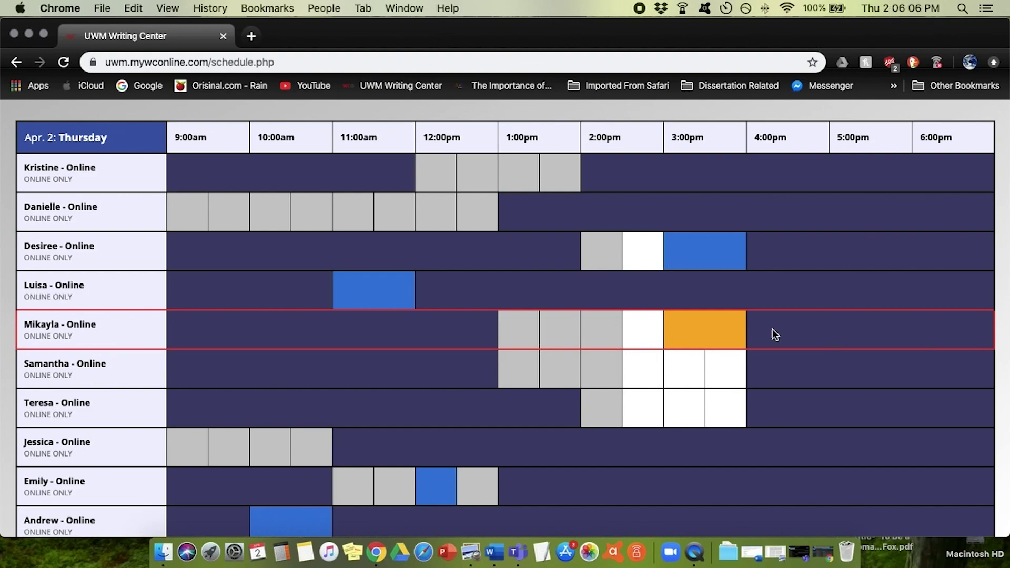
left_click(720, 328)
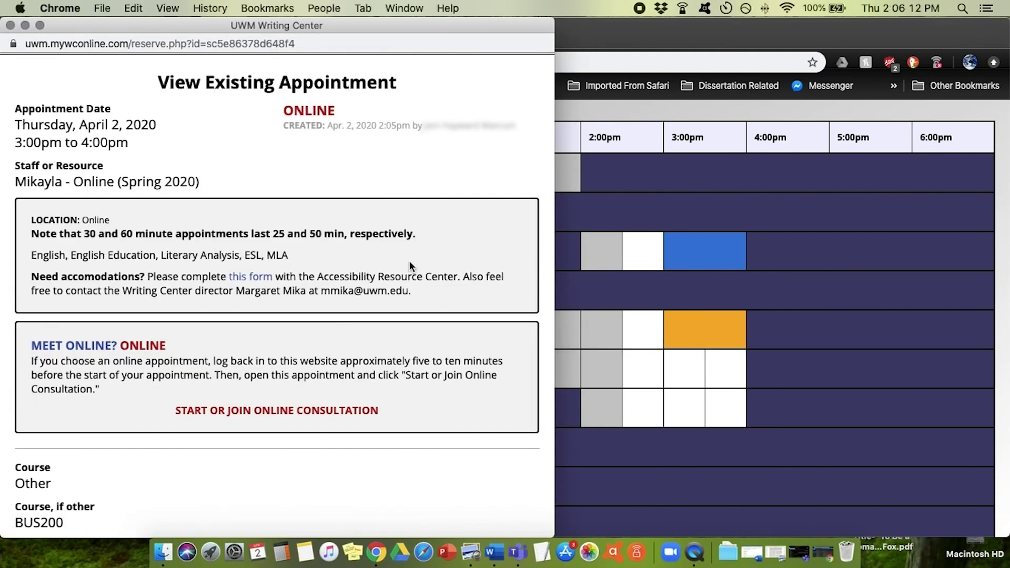
scroll(409, 266, "down", 10)
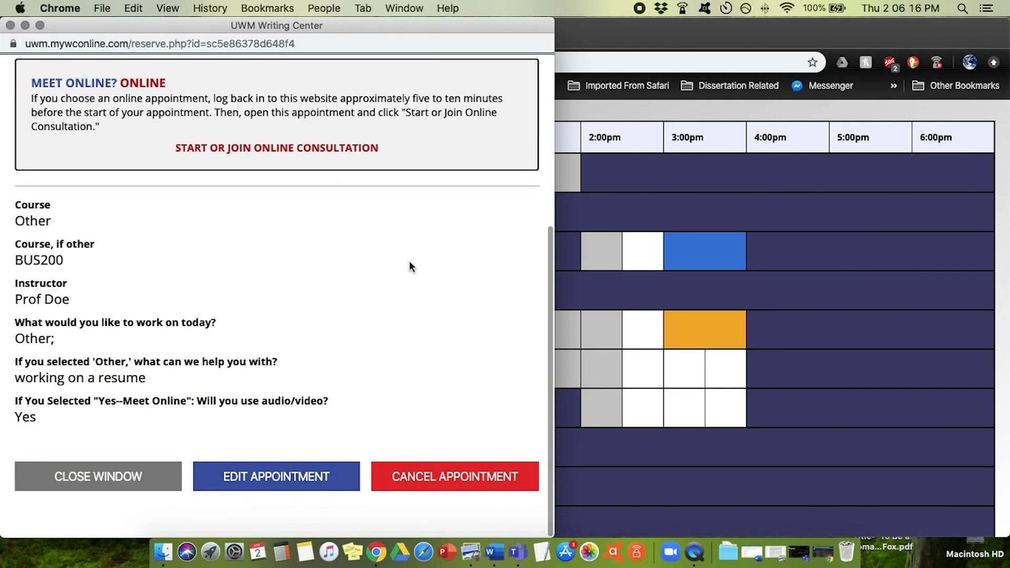
left_click(468, 484)
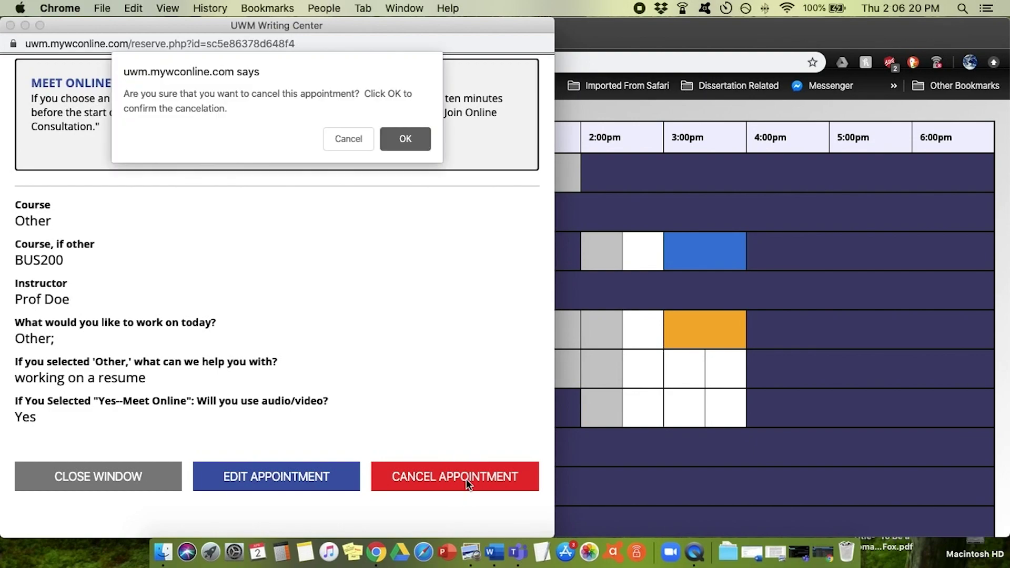
left_click(416, 134)
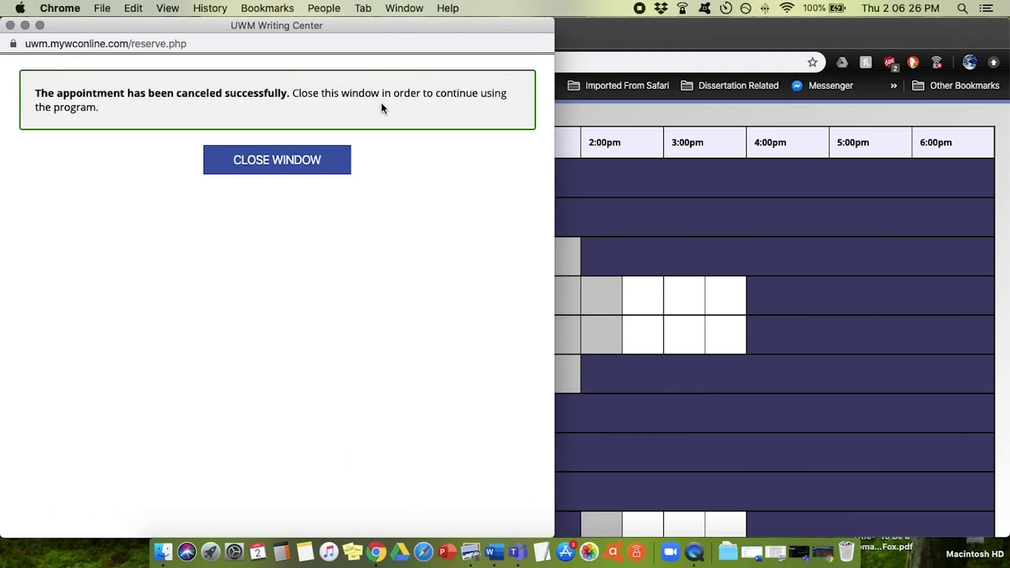
left_click(287, 161)
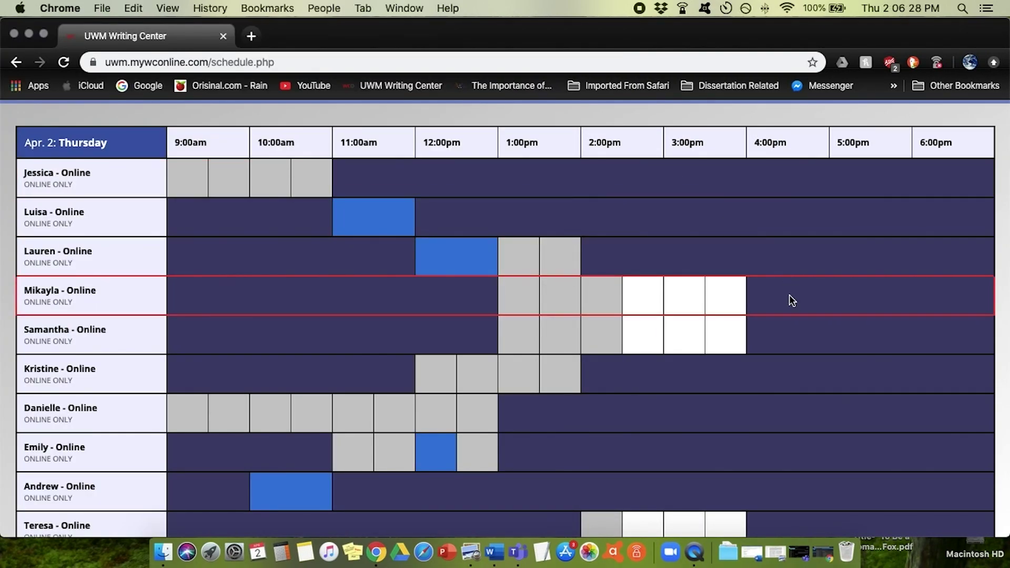
- Examine the tutors' available and booked slots in the schedule from Thursday, April 2 to Saturday, April 4
scroll(790, 295, "down", 3)
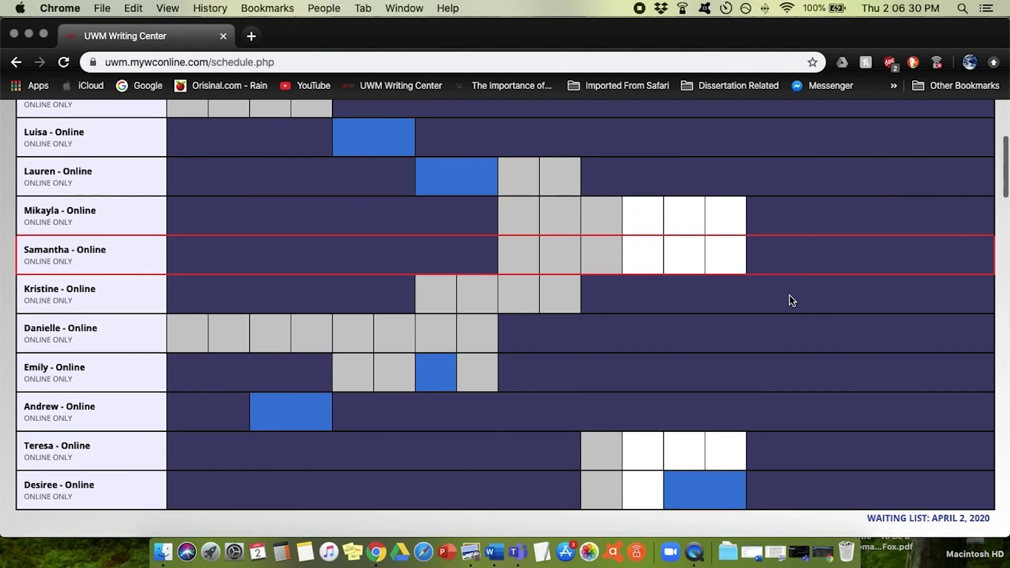
scroll(789, 301, "up", 2)
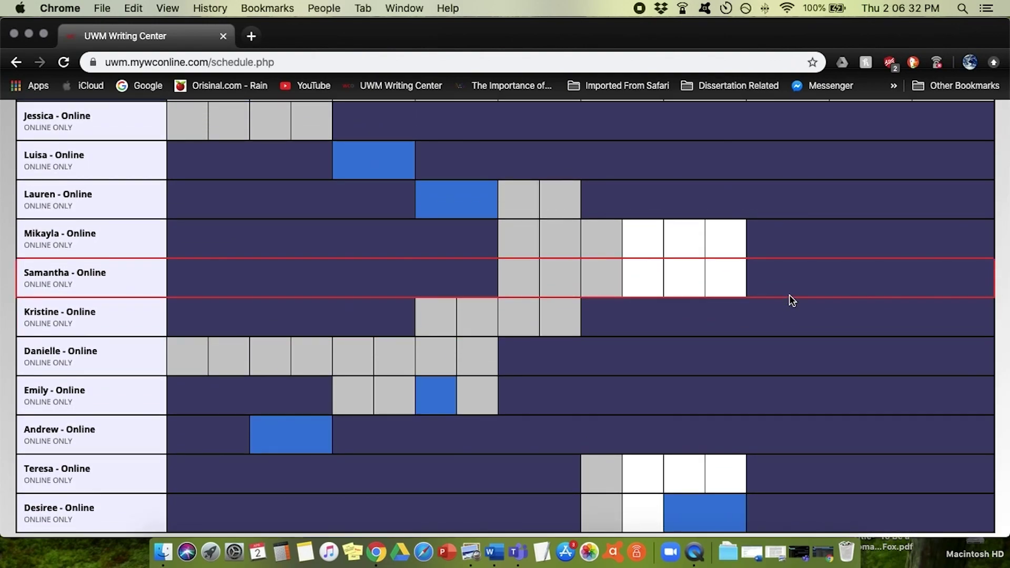
scroll(789, 296, "up", 3)
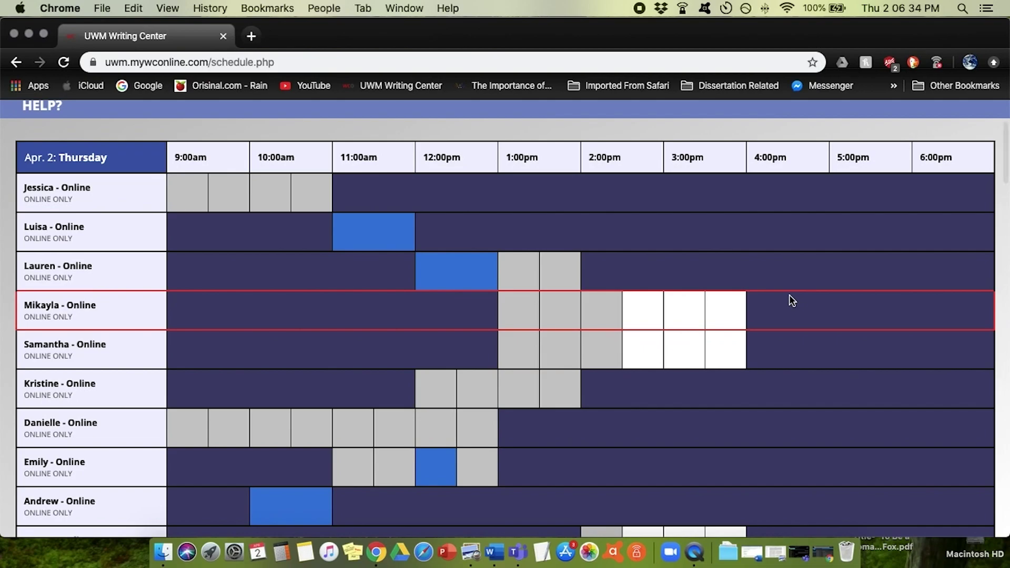
scroll(792, 300, "down", 12)
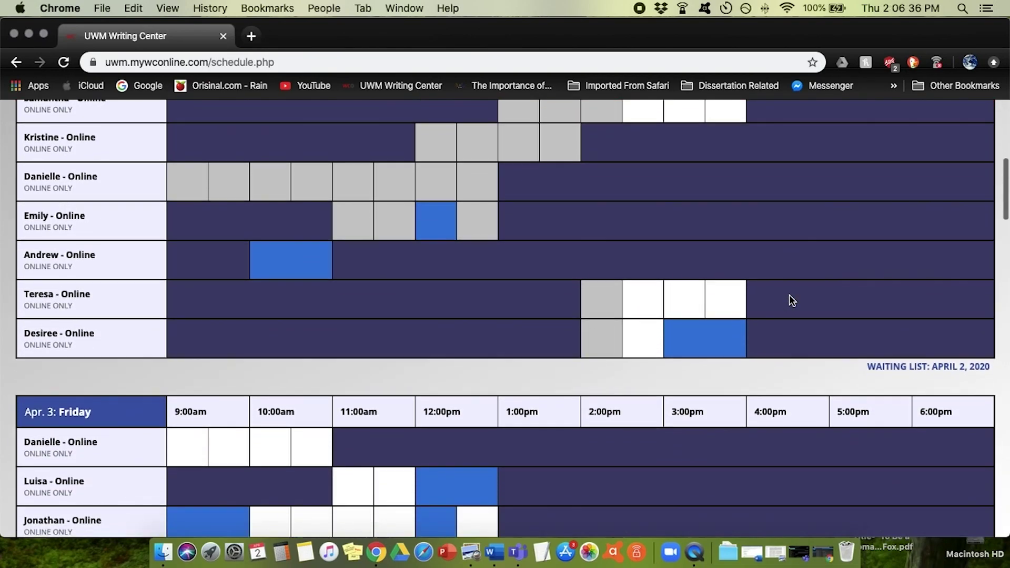
scroll(790, 297, "down", 7)
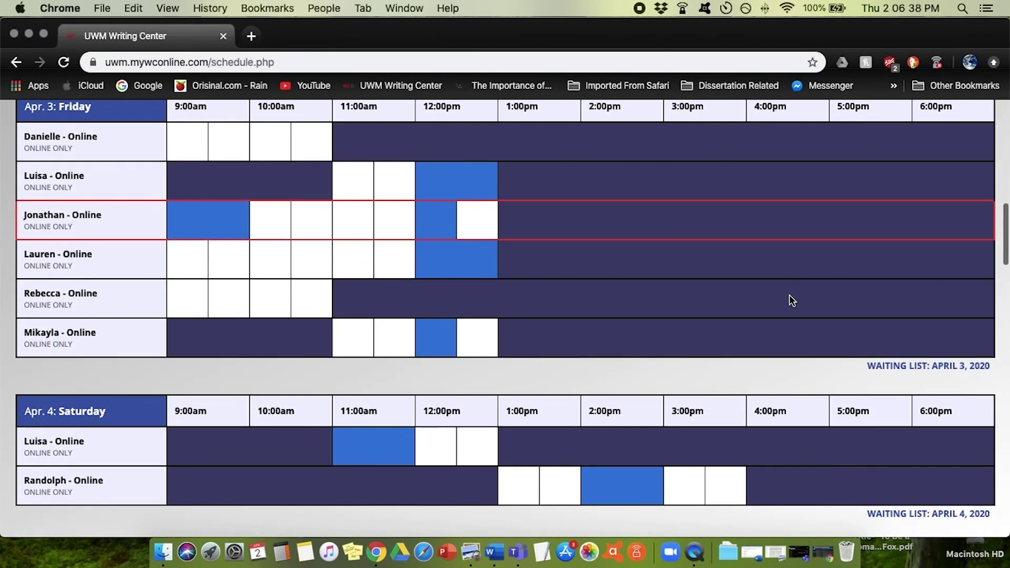
scroll(790, 297, "up", 6)
scroll(790, 298, "up", 12)
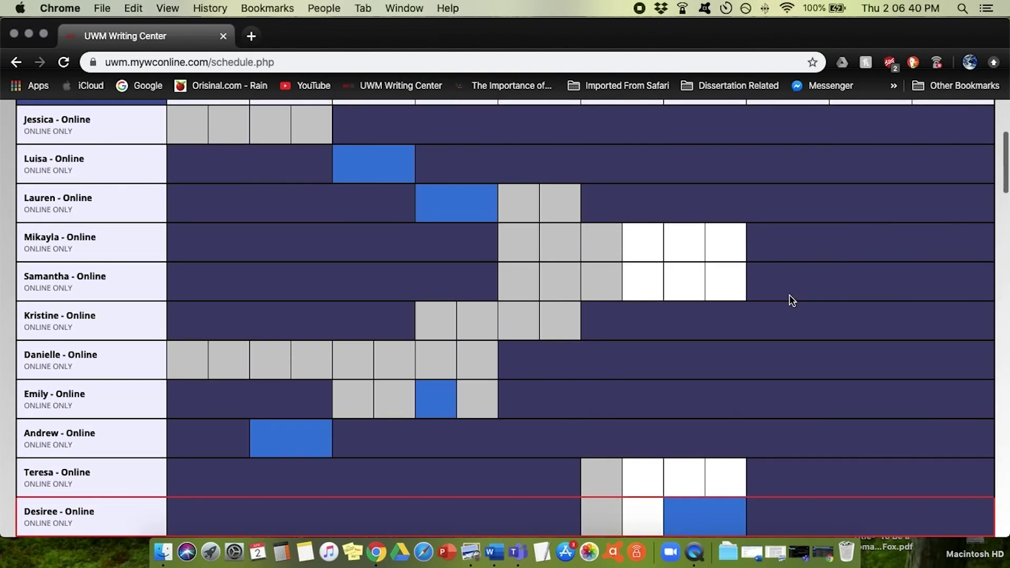
scroll(790, 300, "up", 2)
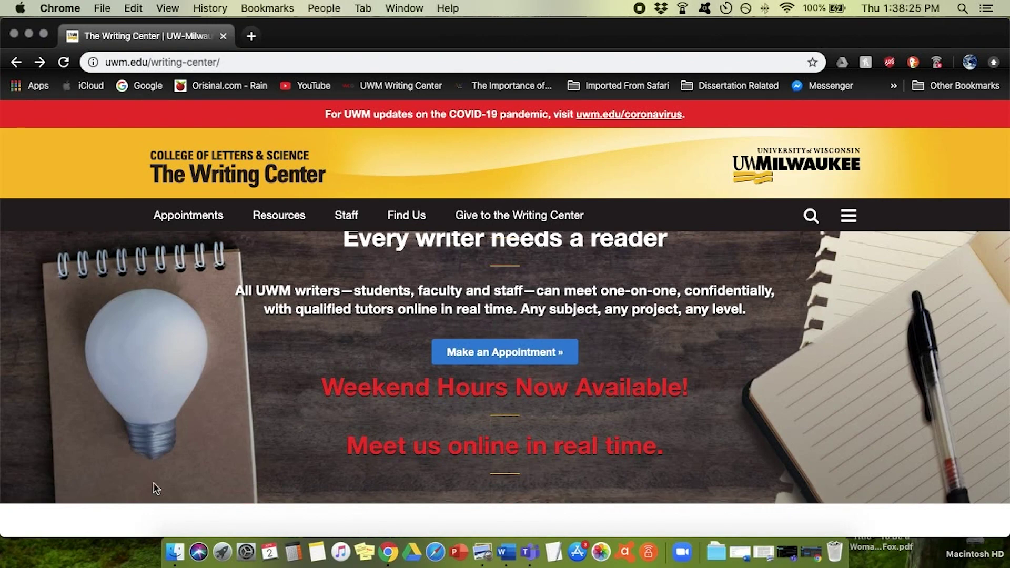
- Open the Writing Center's Online Tutoring page and read the session information and the audio and video instructions
mouse_move(192, 220)
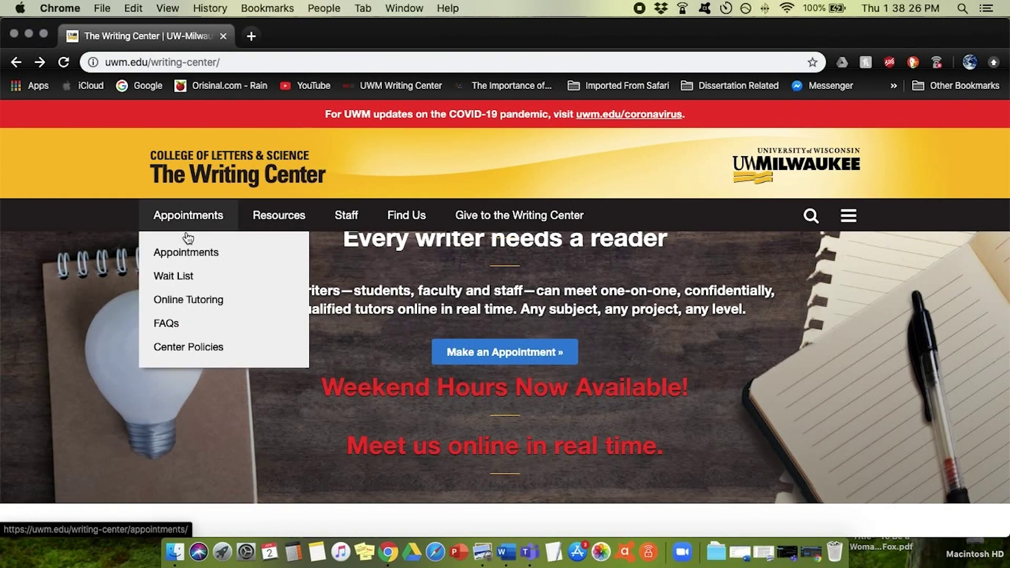
left_click(190, 304)
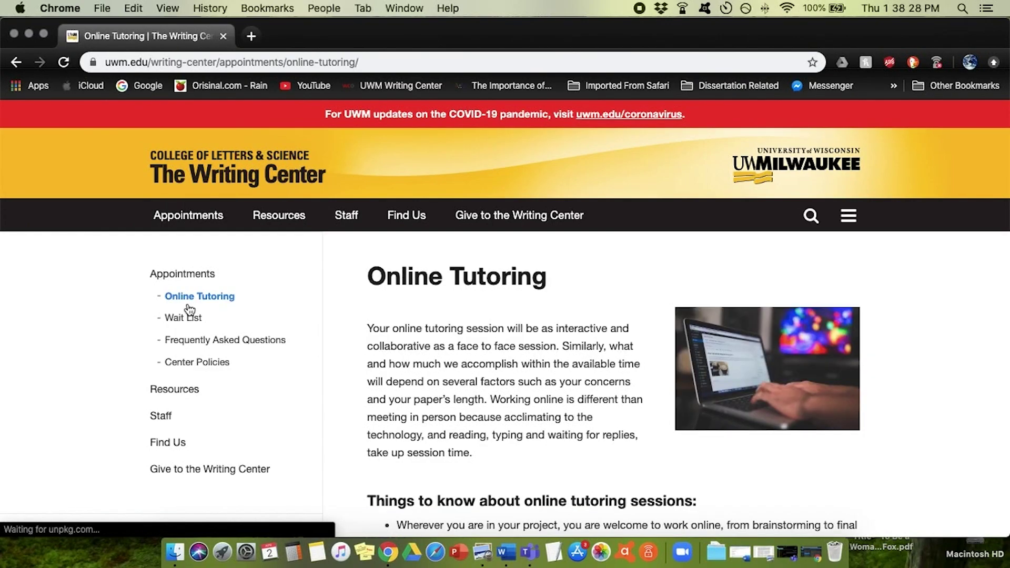
scroll(523, 371, "down", 3)
scroll(522, 371, "down", 10)
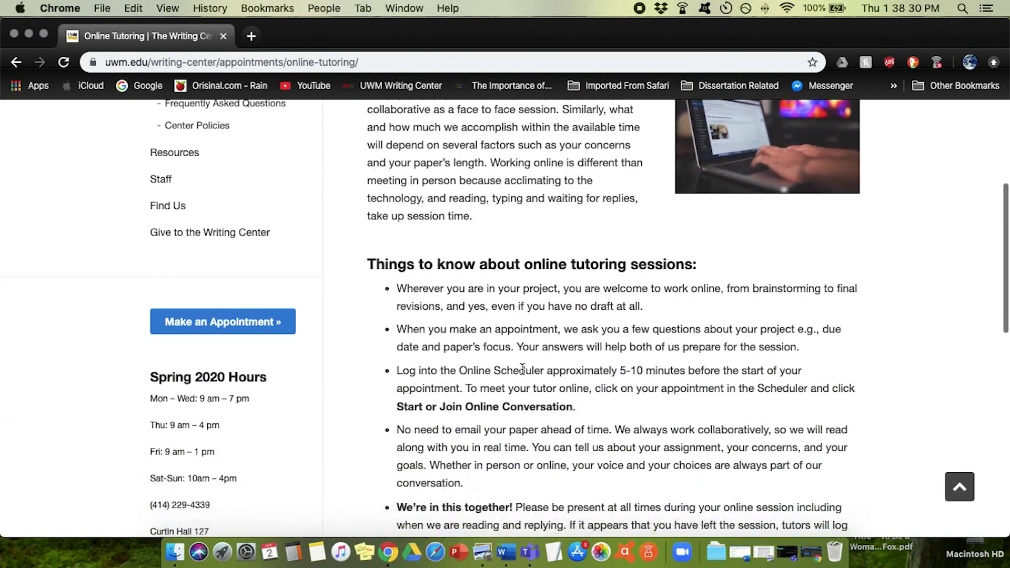
scroll(522, 371, "down", 15)
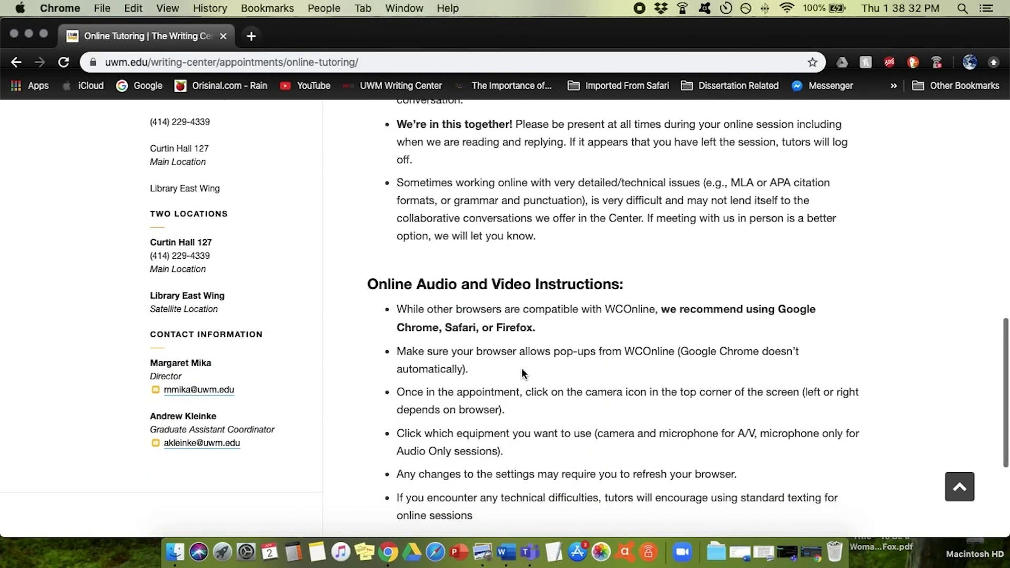